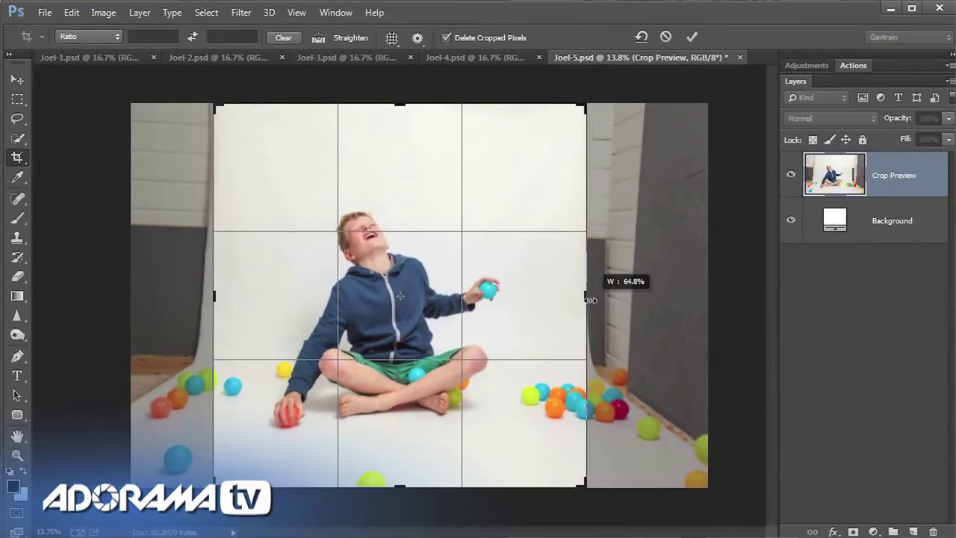
Step: Apply the crop that trims Joel-5.psd to the boy on the white backdrop, and return to Joel-1.psd
{"action": "left_click", "coordinate": [692, 37]}
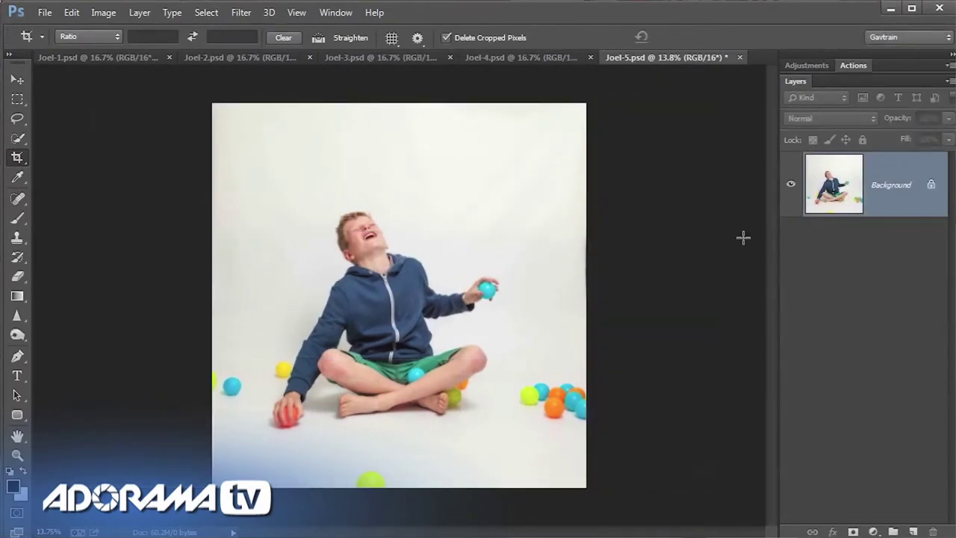
{"action": "left_click", "coordinate": [133, 59]}
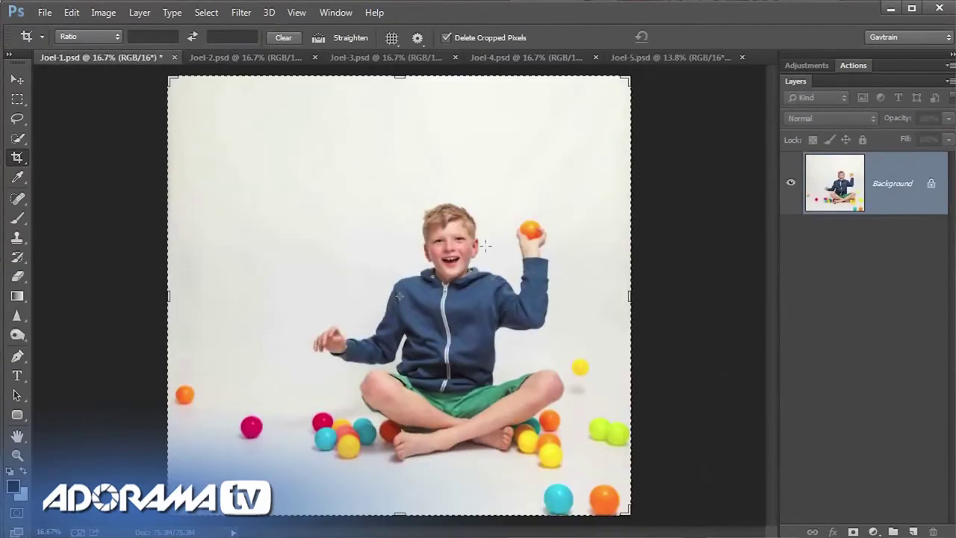
{"action": "left_click", "coordinate": [20, 82]}
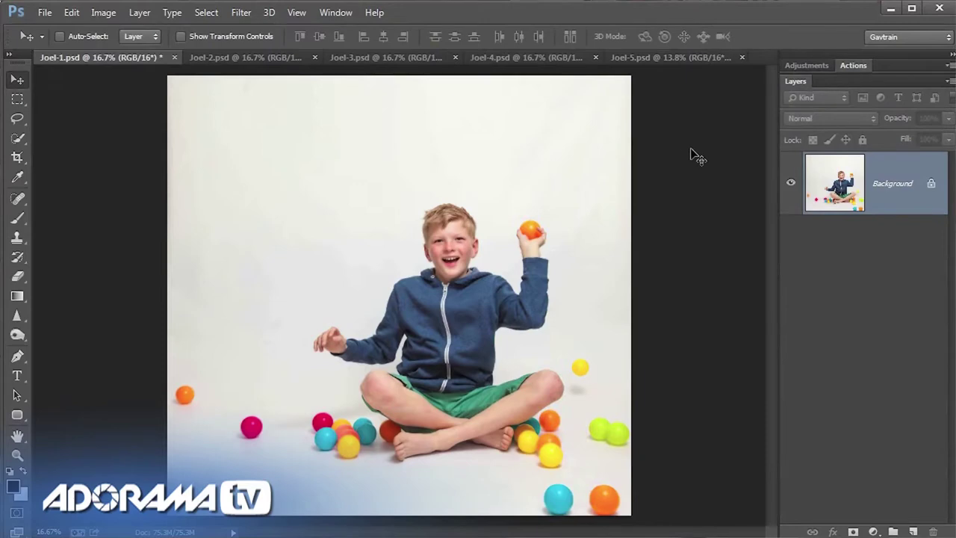
Step: Extend the Joel-1.psd canvas to the right with the Crop tool, to about three times the photo's width
{"action": "left_click", "coordinate": [18, 157]}
{"action": "scroll", "coordinate": [389, 258], "scroll_direction": "down", "scroll_amount": 4}
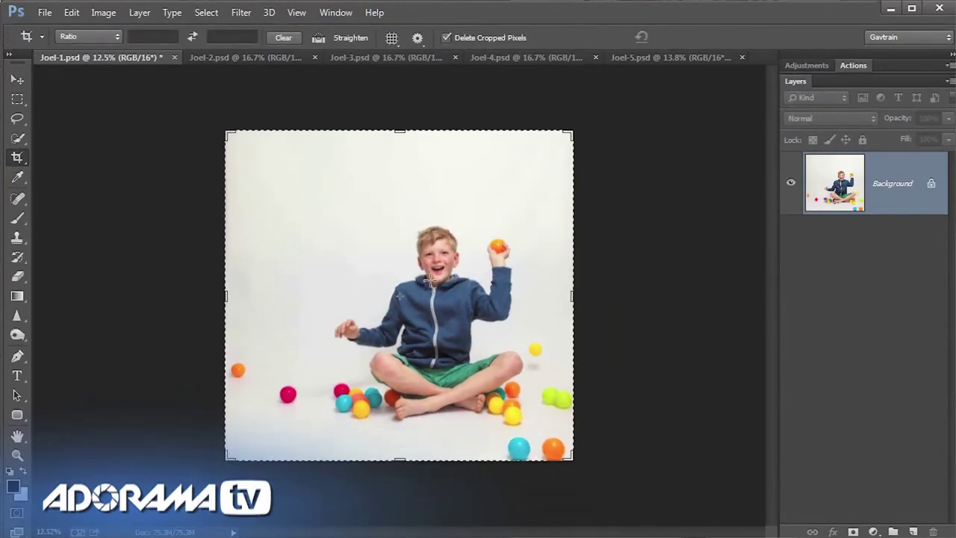
{"action": "left_click_drag", "start_coordinate": [505, 298], "coordinate": [739, 294]}
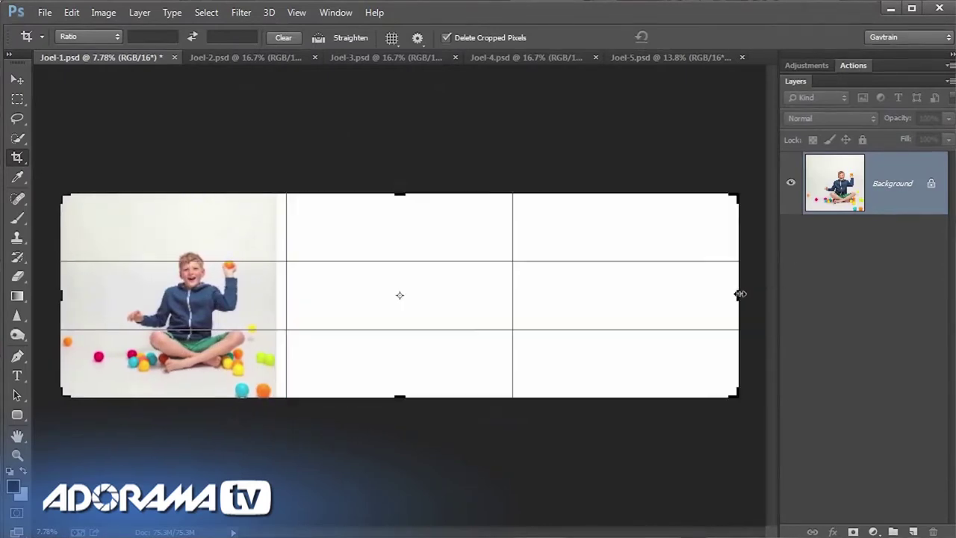
{"action": "key", "text": "Return"}
{"action": "key", "text": "ctrl+0"}
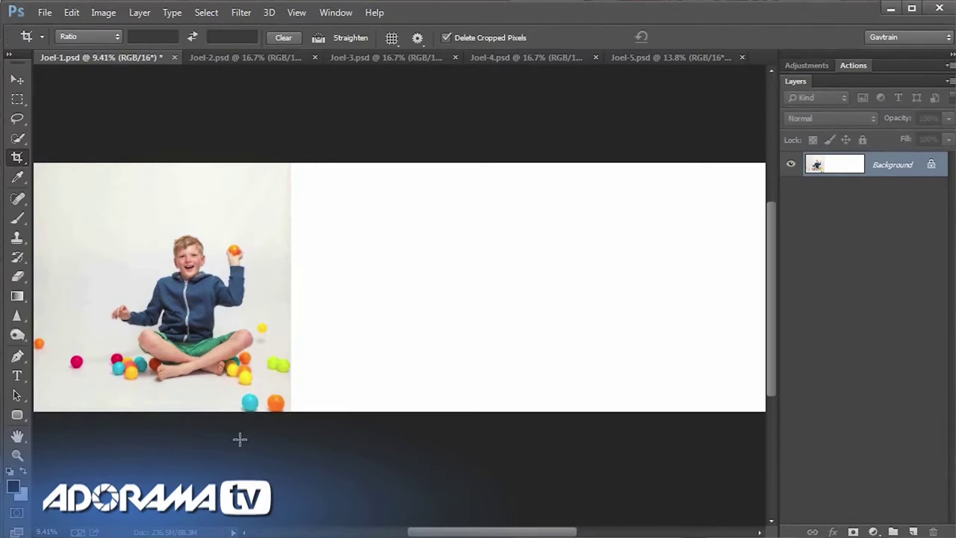
Step: Select the entire Joel-2.psd image and copy it
{"action": "left_click", "coordinate": [252, 60]}
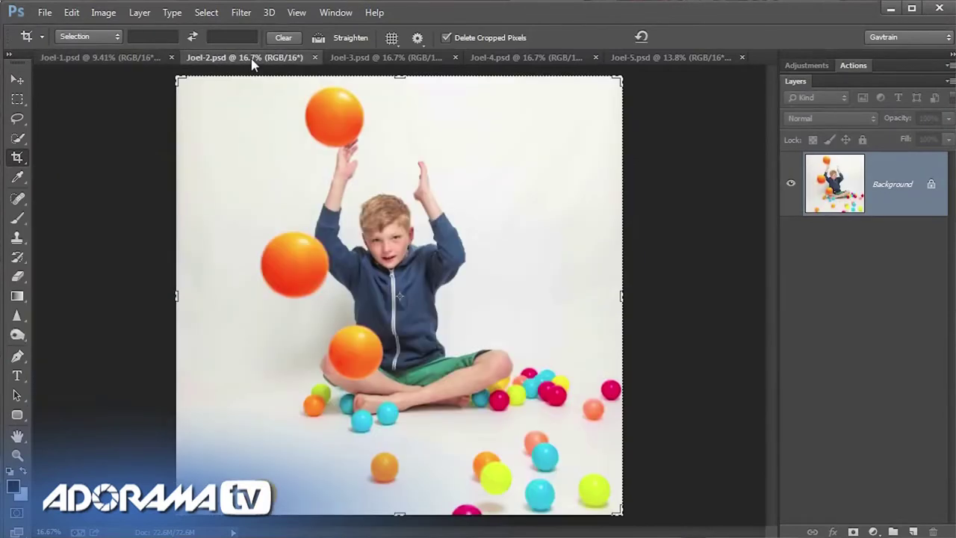
{"action": "left_click", "coordinate": [18, 79]}
{"action": "left_click", "coordinate": [198, 16]}
{"action": "left_click", "coordinate": [207, 28]}
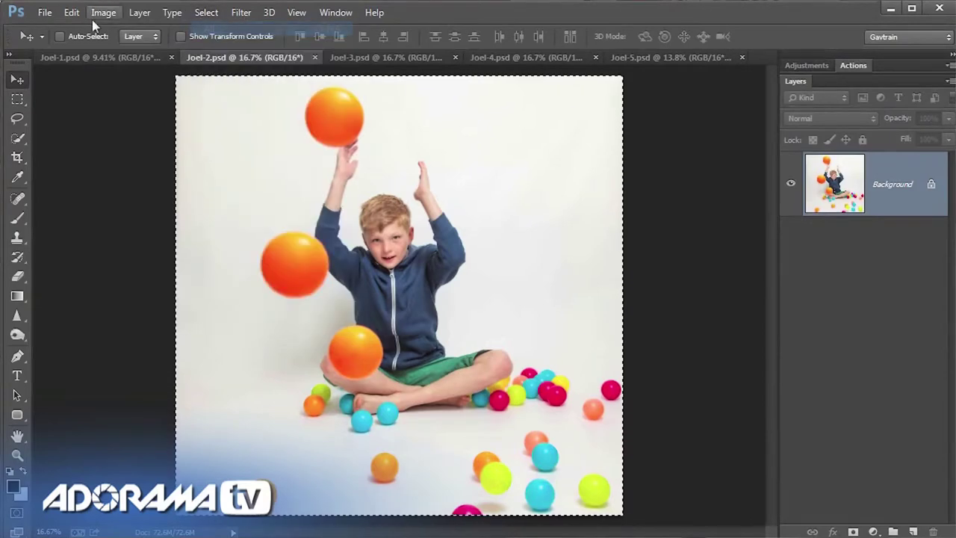
{"action": "left_click", "coordinate": [71, 13]}
{"action": "left_click", "coordinate": [88, 114]}
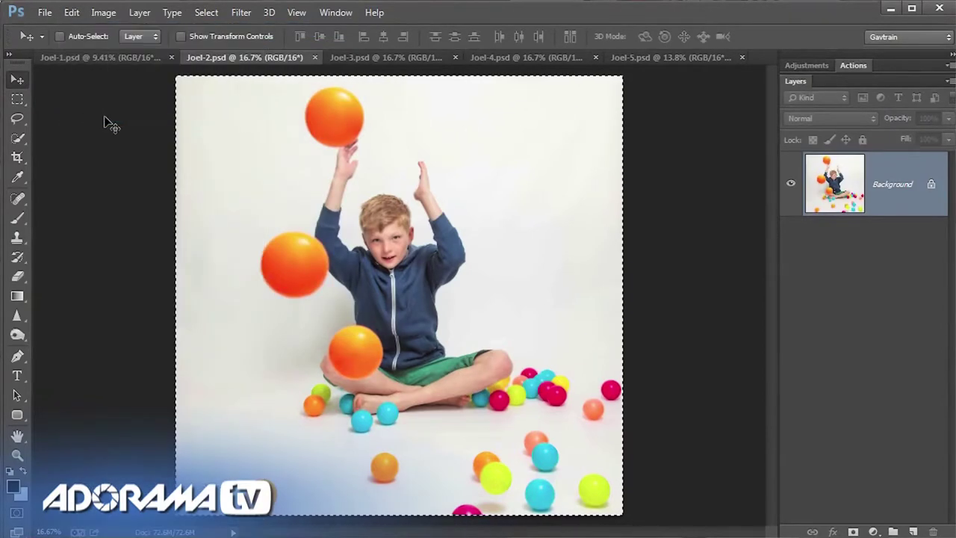
Step: Paste the copied Joel-2 photo into the widened Joel-1.psd canvas
{"action": "left_click", "coordinate": [102, 60]}
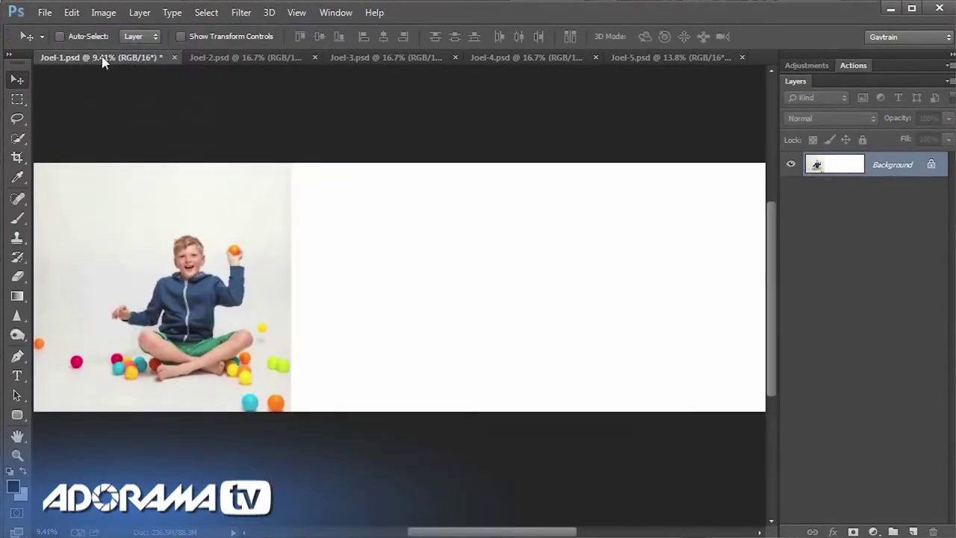
{"action": "left_click", "coordinate": [72, 12]}
{"action": "left_click", "coordinate": [112, 140]}
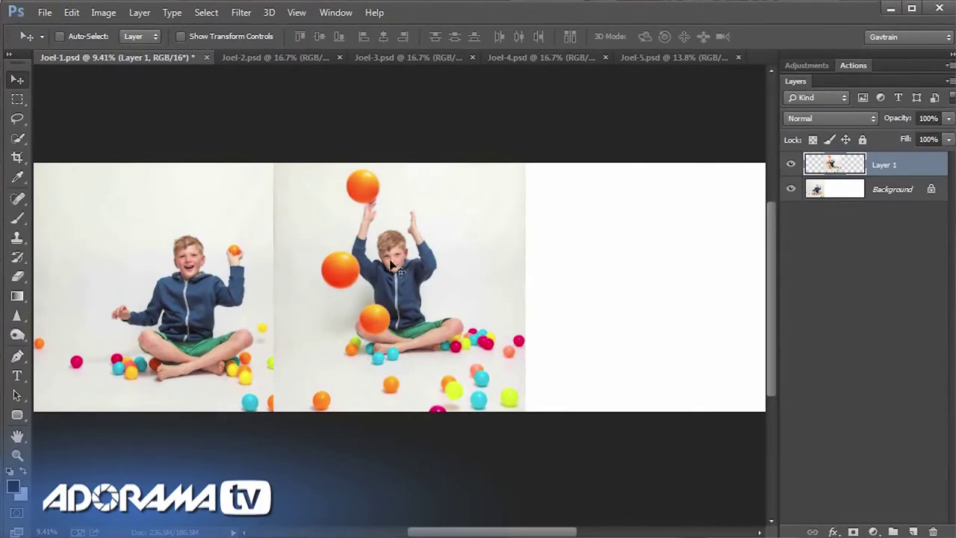
Step: Overlap the pasted photo with the first boy's picture, aligning it at 43% opacity, and restore the layer to 100% opacity
{"action": "left_click_drag", "start_coordinate": [396, 276], "coordinate": [382, 284]}
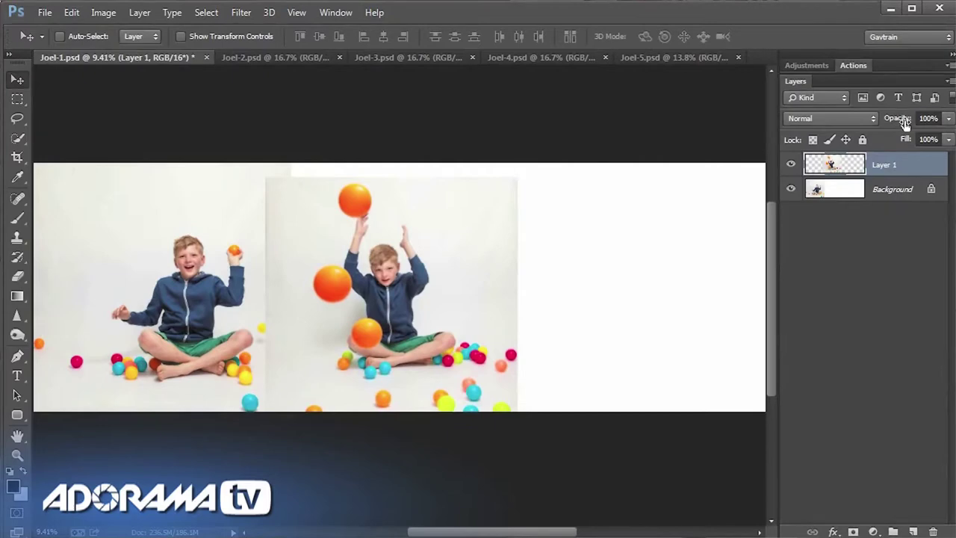
{"action": "left_click_drag", "start_coordinate": [867, 121], "coordinate": [863, 121]}
{"action": "left_click_drag", "start_coordinate": [418, 328], "coordinate": [349, 331]}
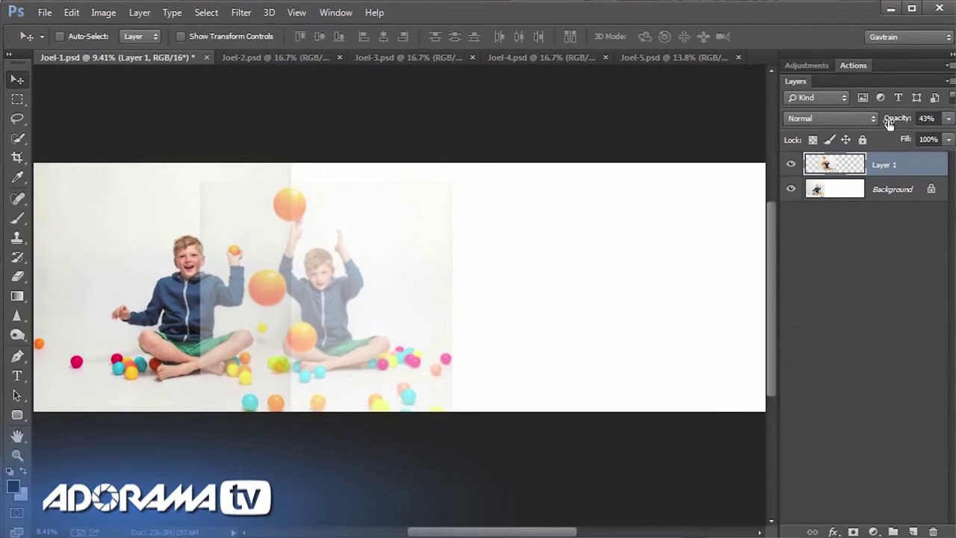
{"action": "key", "text": "Return"}
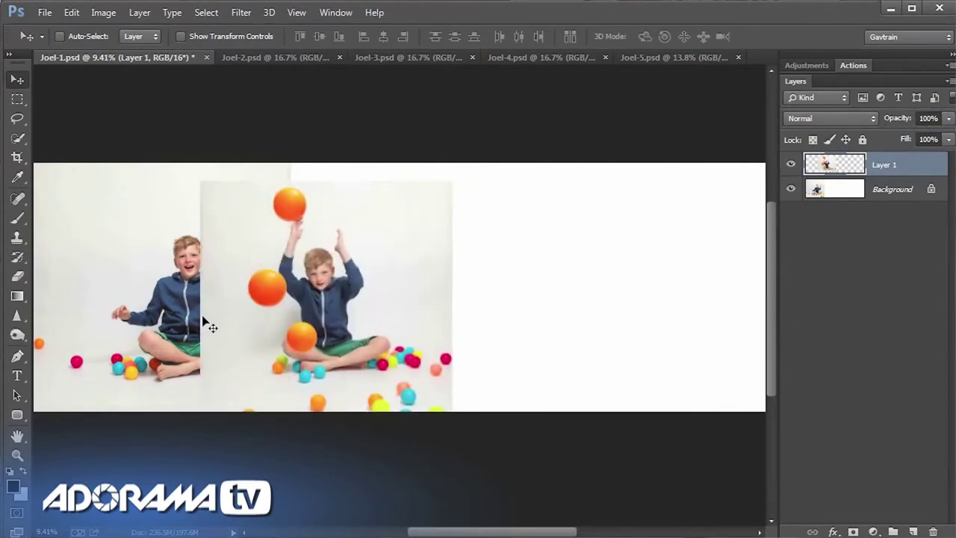
Step: Add a Reveal All layer mask to Layer 1
{"action": "scroll", "coordinate": [194, 329], "scroll_direction": "up", "scroll_amount": 2}
{"action": "left_click_drag", "start_coordinate": [243, 304], "coordinate": [264, 325]}
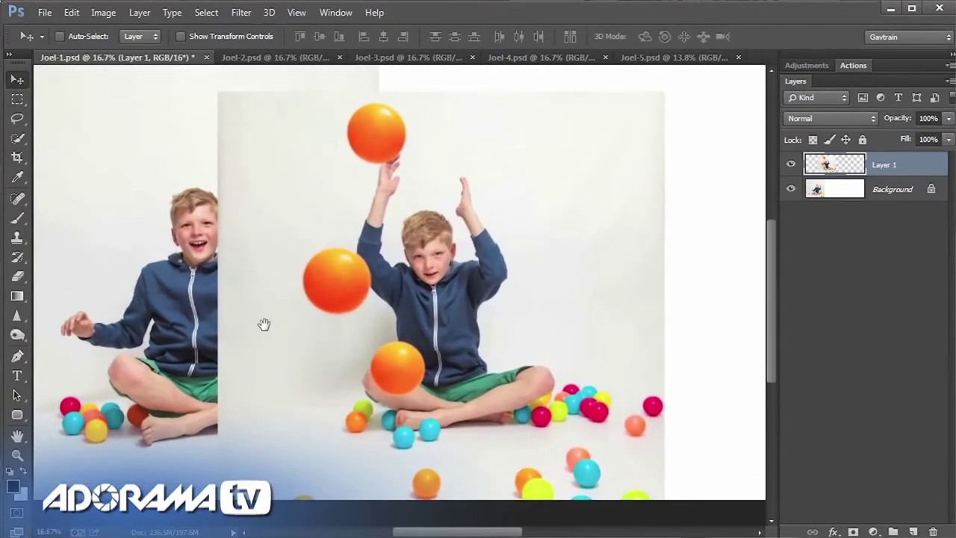
{"action": "left_click", "coordinate": [144, 12]}
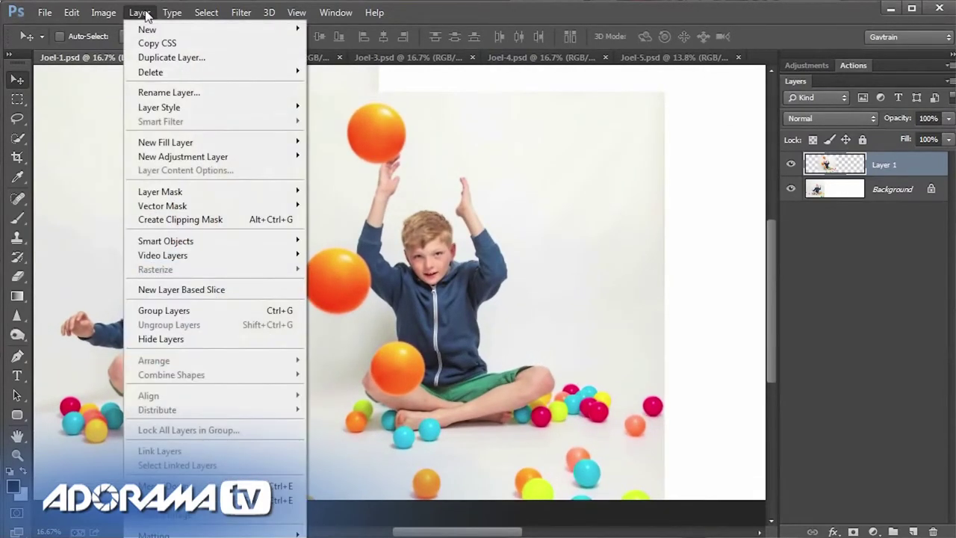
{"action": "mouse_move", "coordinate": [179, 193]}
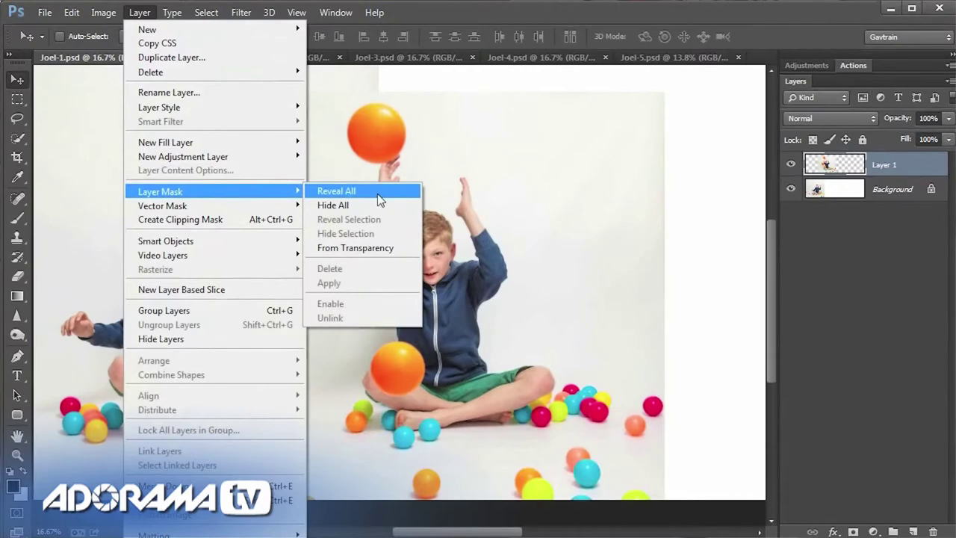
{"action": "left_click", "coordinate": [378, 196]}
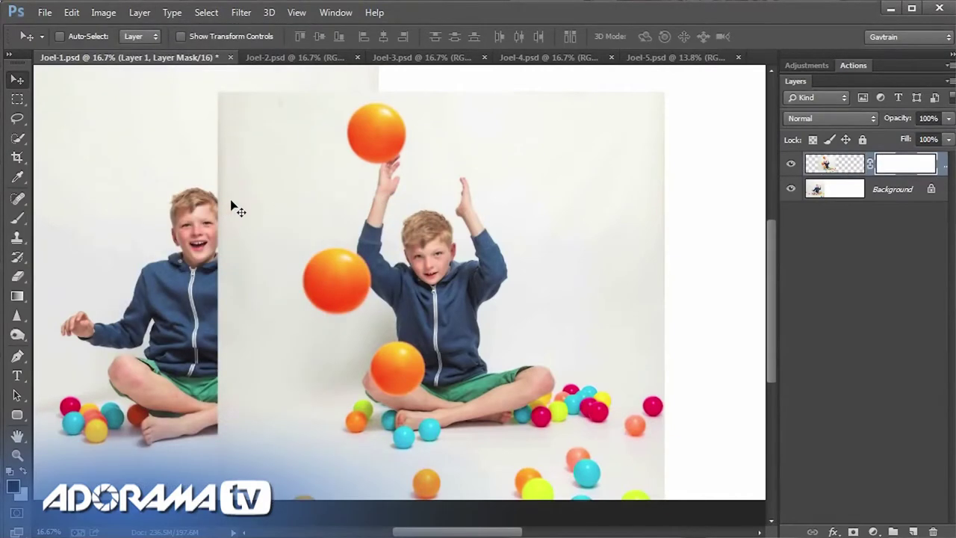
Step: Paint the mask to reveal the first boy's body, raised arm and orange ball, reducing the brush size from 500 to 200
{"action": "left_click", "coordinate": [17, 217]}
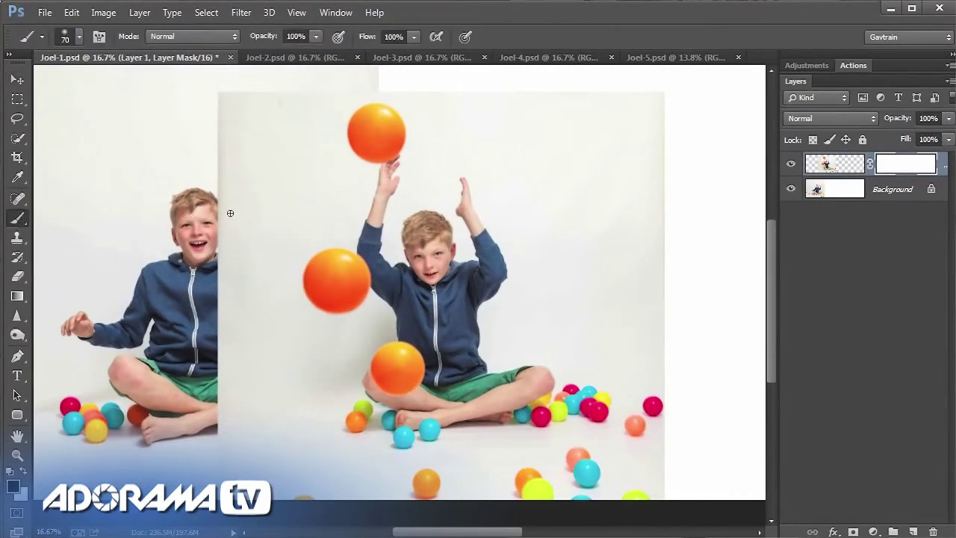
{"action": "mouse_move", "coordinate": [239, 186]}
{"action": "left_mouse_down"}
{"action": "mouse_move", "coordinate": [224, 142]}
{"action": "mouse_move", "coordinate": [228, 115]}
{"action": "mouse_move", "coordinate": [241, 115]}
{"action": "mouse_move", "coordinate": [204, 230]}
{"action": "mouse_move", "coordinate": [178, 388]}
{"action": "mouse_move", "coordinate": [195, 414]}
{"action": "mouse_move", "coordinate": [206, 391]}
{"action": "mouse_move", "coordinate": [228, 400]}
{"action": "left_mouse_up"}
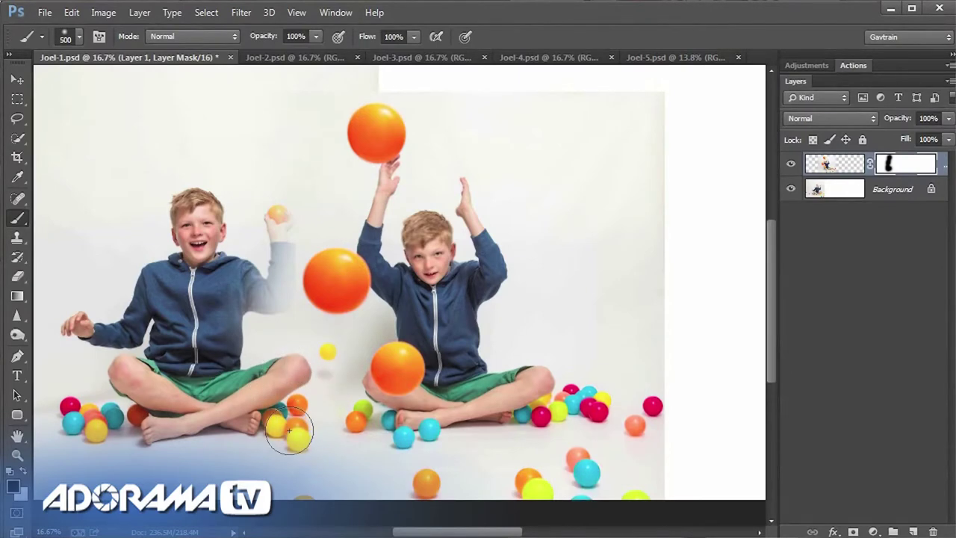
{"action": "key", "text": "bracketleft"}
{"action": "key", "text": "bracketleft"}
{"action": "scroll", "coordinate": [274, 316], "scroll_direction": "up", "scroll_amount": 3}
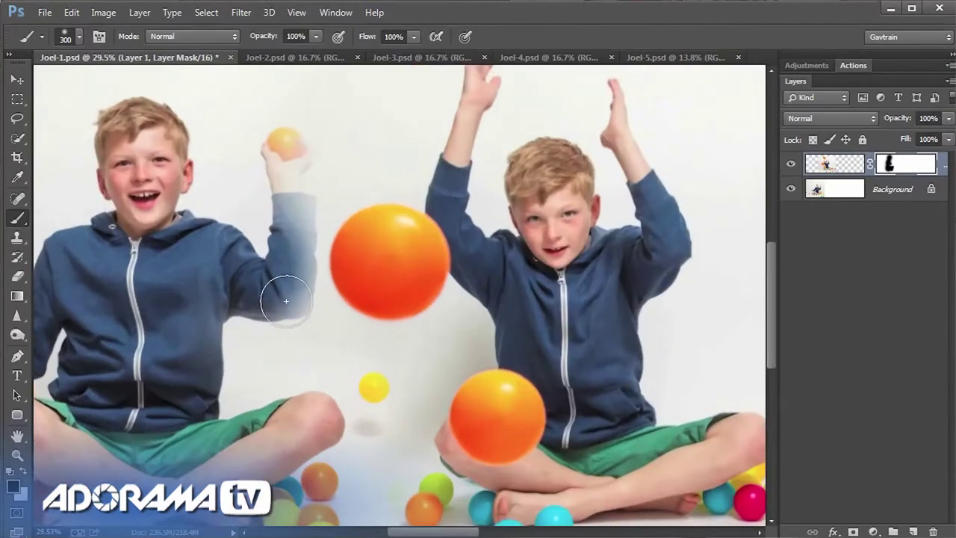
{"action": "mouse_move", "coordinate": [291, 306]}
{"action": "left_mouse_down"}
{"action": "mouse_move", "coordinate": [302, 226]}
{"action": "mouse_move", "coordinate": [284, 148]}
{"action": "left_mouse_up"}
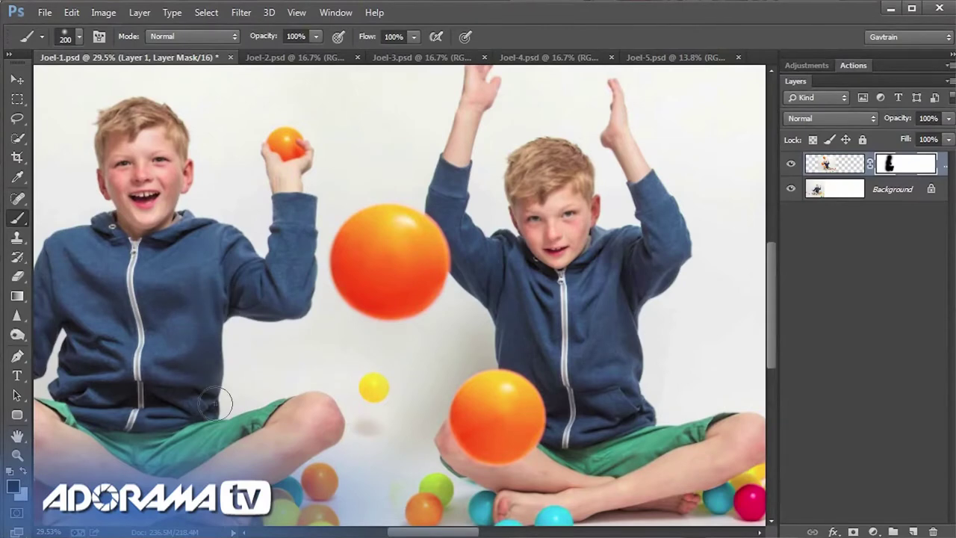
Step: Refine the mask around the floor balls between the boys, revealing the blue foreground ball and keeping Layer 1's green and orange pair
{"action": "mouse_move", "coordinate": [309, 147]}
{"action": "left_mouse_down"}
{"action": "mouse_move", "coordinate": [308, 273]}
{"action": "mouse_move", "coordinate": [336, 169]}
{"action": "left_mouse_up"}
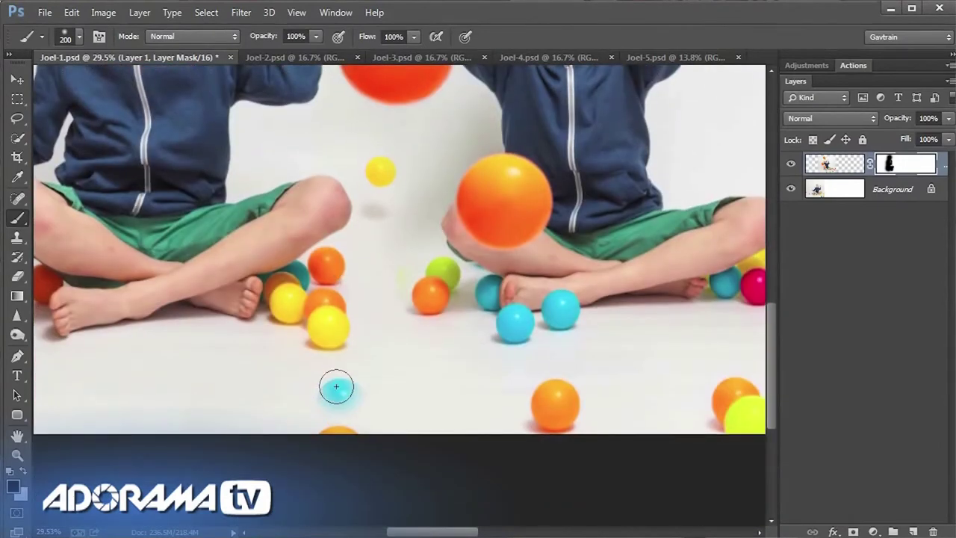
{"action": "left_click_drag", "start_coordinate": [337, 387], "coordinate": [333, 430]}
{"action": "mouse_move", "coordinate": [398, 274]}
{"action": "left_mouse_down"}
{"action": "mouse_move", "coordinate": [433, 275]}
{"action": "mouse_move", "coordinate": [437, 291]}
{"action": "mouse_move", "coordinate": [438, 273]}
{"action": "mouse_move", "coordinate": [427, 278]}
{"action": "mouse_move", "coordinate": [440, 271]}
{"action": "mouse_move", "coordinate": [444, 297]}
{"action": "left_mouse_up"}
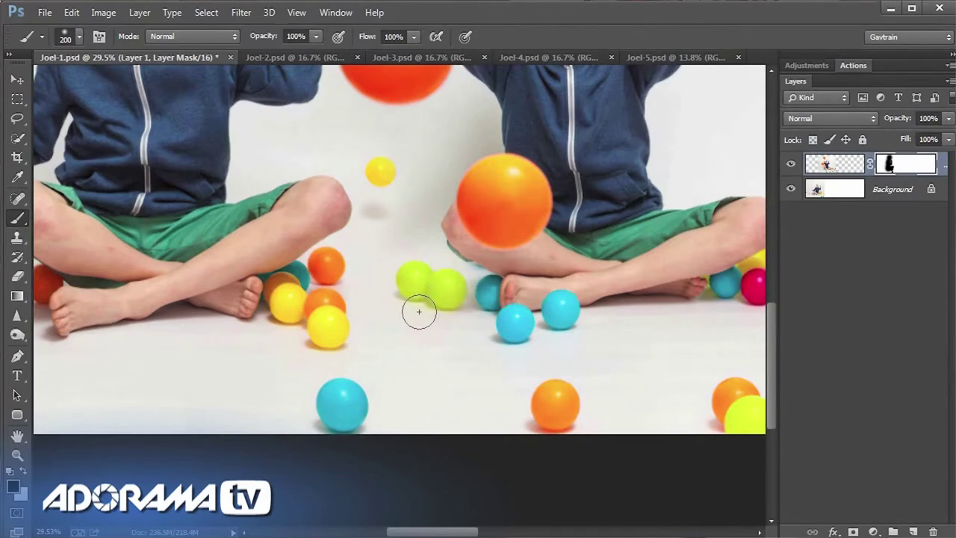
{"action": "mouse_move", "coordinate": [444, 305]}
{"action": "left_mouse_down"}
{"action": "mouse_move", "coordinate": [460, 279]}
{"action": "mouse_move", "coordinate": [459, 304]}
{"action": "mouse_move", "coordinate": [462, 274]}
{"action": "mouse_move", "coordinate": [454, 289]}
{"action": "mouse_move", "coordinate": [441, 277]}
{"action": "mouse_move", "coordinate": [407, 297]}
{"action": "left_mouse_up"}
{"action": "key", "text": "x"}
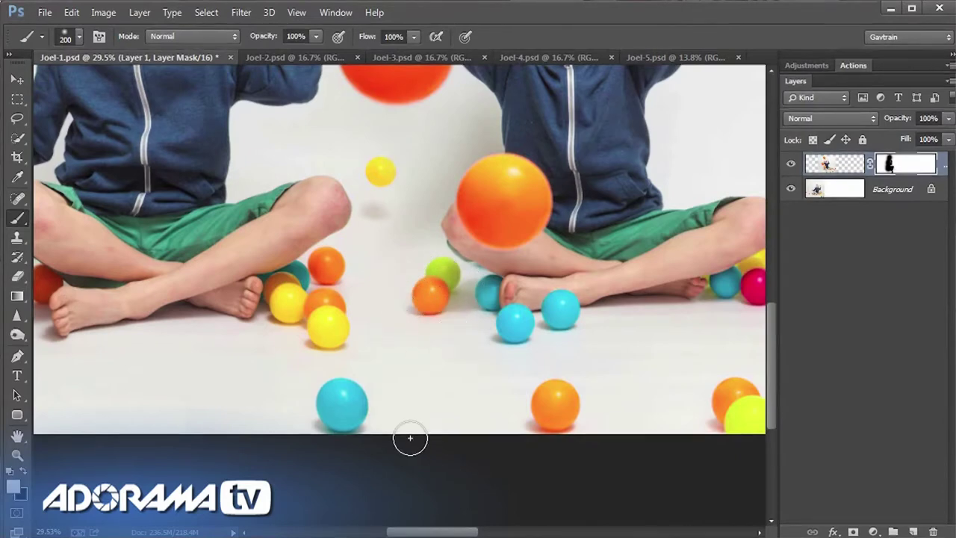
Step: Select the entire Joel-3.psd image and copy it
{"action": "scroll", "coordinate": [435, 244], "scroll_direction": "down", "scroll_amount": 3}
{"action": "scroll", "coordinate": [436, 244], "scroll_direction": "down", "scroll_amount": 5}
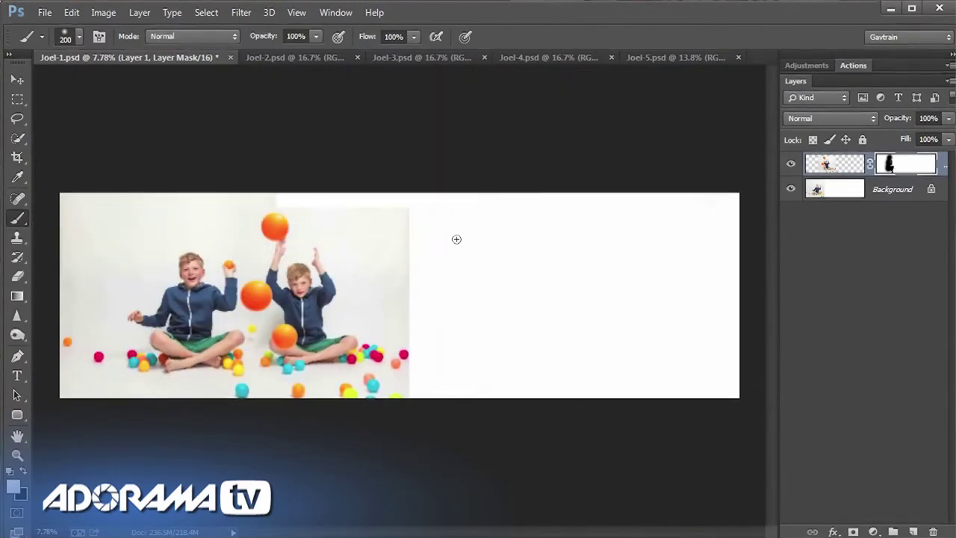
{"action": "left_click", "coordinate": [402, 58]}
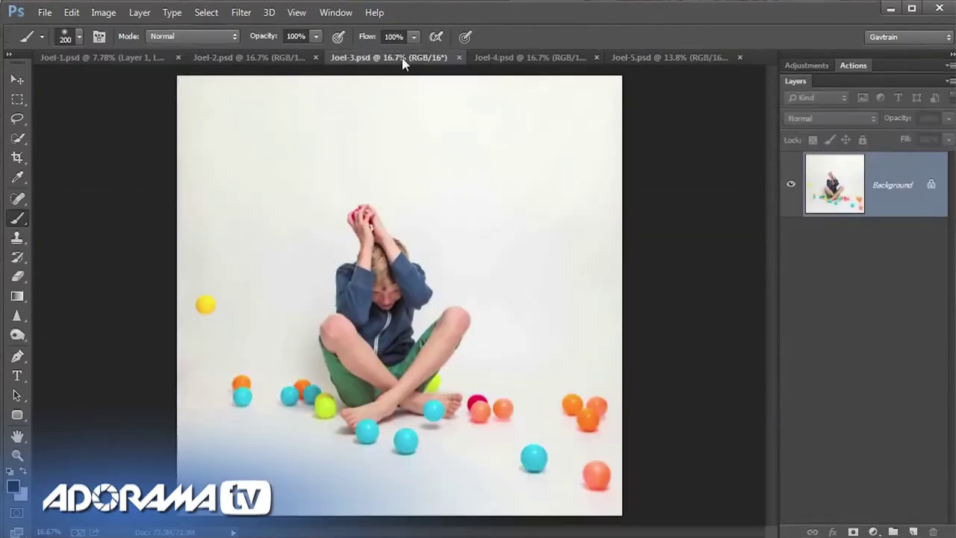
{"action": "left_click", "coordinate": [108, 17]}
{"action": "mouse_move", "coordinate": [206, 13]}
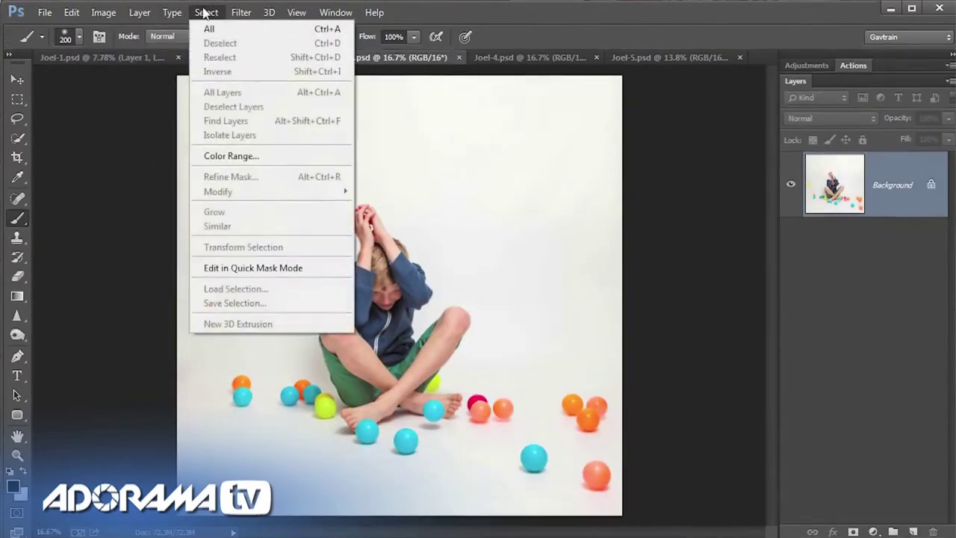
{"action": "left_click", "coordinate": [208, 29]}
{"action": "left_click", "coordinate": [72, 13]}
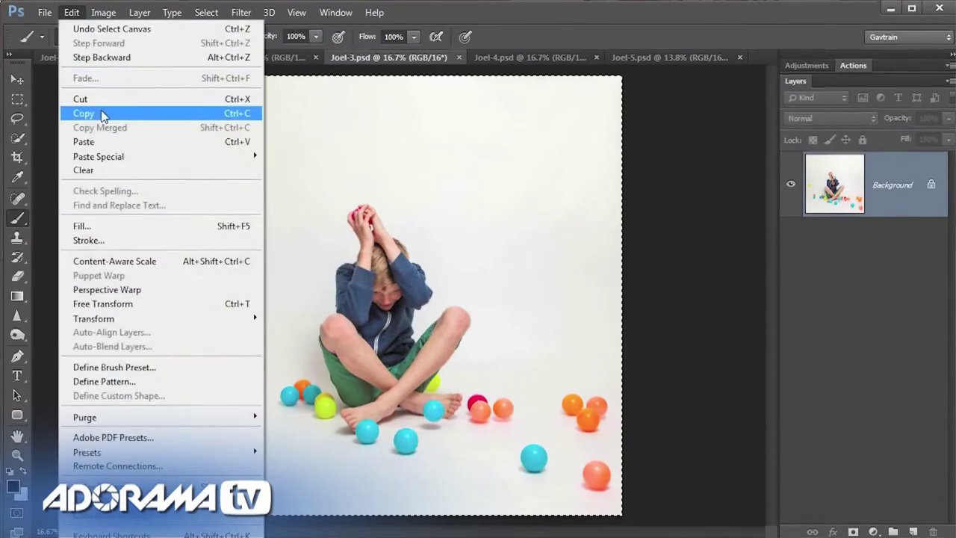
{"action": "left_click", "coordinate": [101, 112]}
Step: Paste the copied Joel-3 photo into Joel-1.psd above the existing layers
{"action": "left_click", "coordinate": [96, 58]}
{"action": "left_click", "coordinate": [72, 13]}
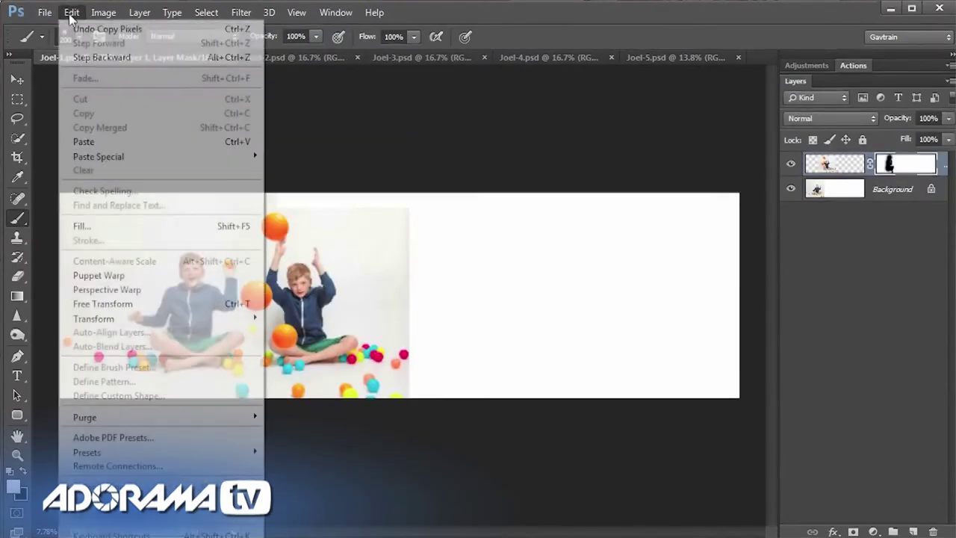
{"action": "left_click", "coordinate": [105, 141]}
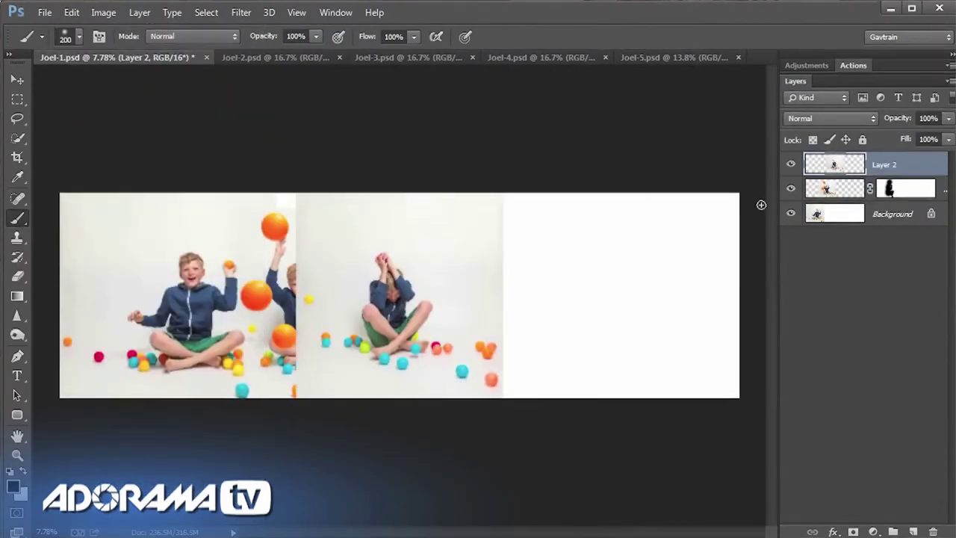
Step: Position the third boy's photo to the right of the second boy at 45% opacity, and restore the layer to 100% opacity
{"action": "key", "text": "Return"}
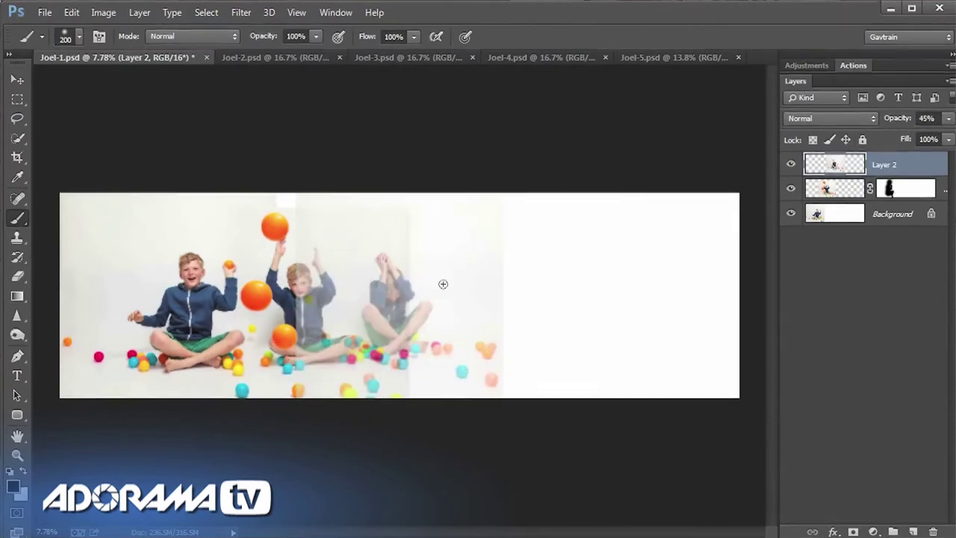
{"action": "left_click", "coordinate": [15, 80]}
{"action": "left_click_drag", "start_coordinate": [326, 273], "coordinate": [416, 345]}
{"action": "scroll", "coordinate": [416, 349], "scroll_direction": "up", "scroll_amount": 3}
{"action": "left_click_drag", "start_coordinate": [900, 119], "coordinate": [941, 120]}
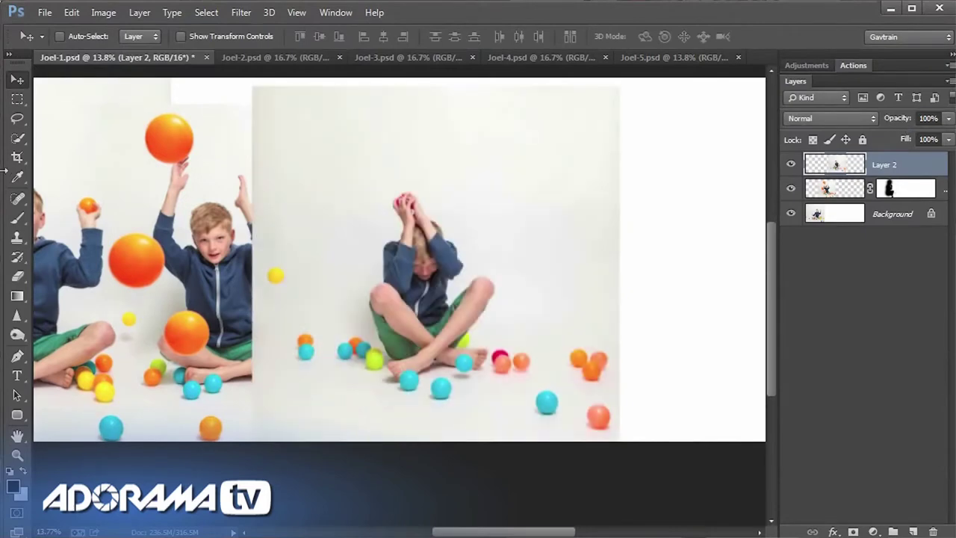
Step: Add a Reveal All layer mask to the third boy's layer
{"action": "left_click", "coordinate": [139, 12]}
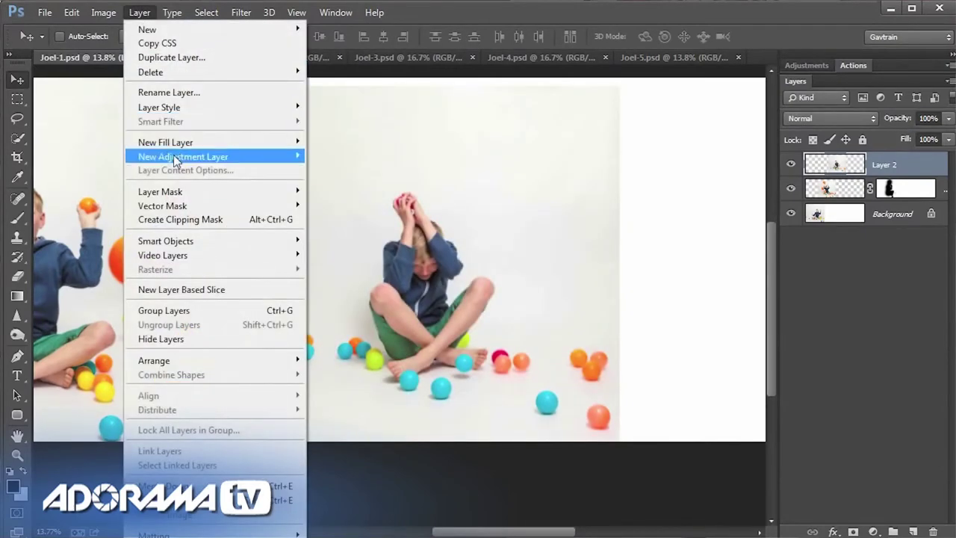
{"action": "mouse_move", "coordinate": [284, 191]}
{"action": "left_click", "coordinate": [336, 191]}
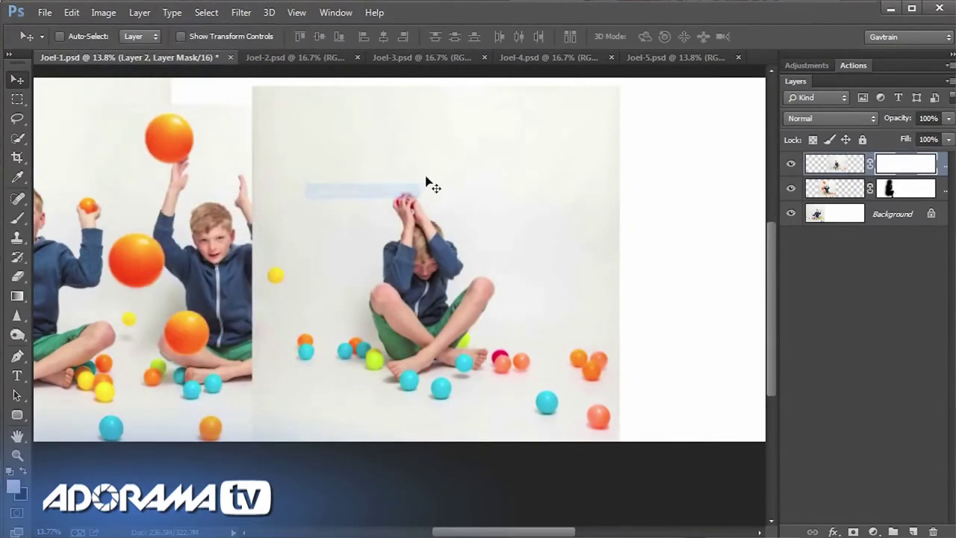
Step: Paint black on the third boy's layer mask with the Brush tool to reveal the second boy's raised arm, torso and leg
{"action": "left_click", "coordinate": [16, 219]}
{"action": "scroll", "coordinate": [245, 223], "scroll_direction": "up", "scroll_amount": 3}
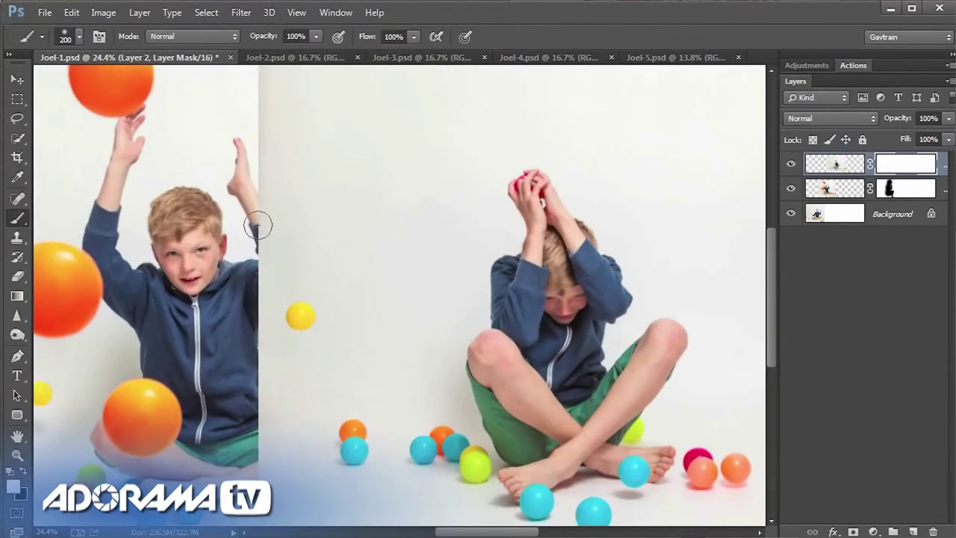
{"action": "mouse_move", "coordinate": [267, 246]}
{"action": "left_mouse_down"}
{"action": "mouse_move", "coordinate": [283, 282]}
{"action": "mouse_move", "coordinate": [252, 247]}
{"action": "left_mouse_up"}
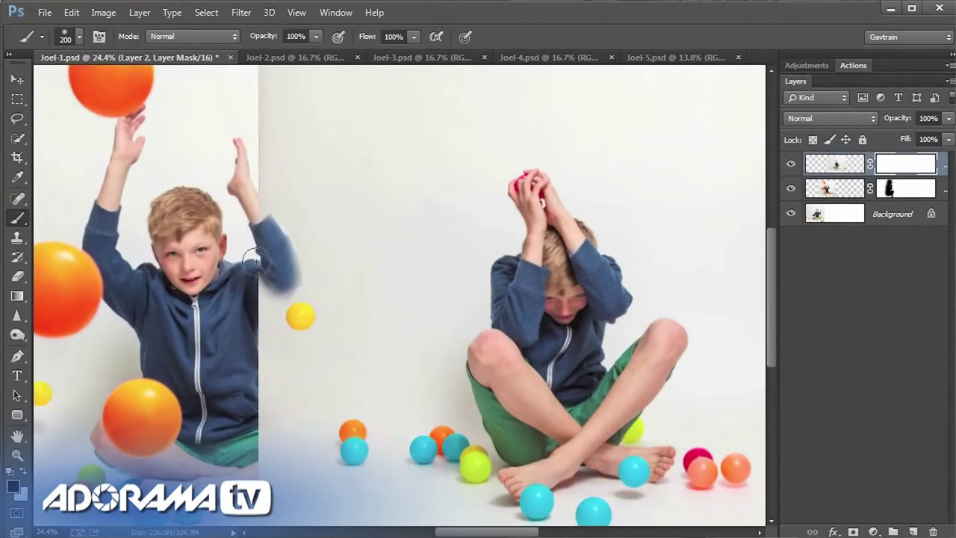
{"action": "mouse_move", "coordinate": [262, 192]}
{"action": "left_mouse_down"}
{"action": "mouse_move", "coordinate": [287, 349]}
{"action": "mouse_move", "coordinate": [307, 316]}
{"action": "mouse_move", "coordinate": [269, 354]}
{"action": "mouse_move", "coordinate": [249, 318]}
{"action": "mouse_move", "coordinate": [266, 385]}
{"action": "mouse_move", "coordinate": [254, 440]}
{"action": "left_mouse_up"}
{"action": "mouse_move", "coordinate": [289, 478]}
{"action": "left_mouse_down"}
{"action": "mouse_move", "coordinate": [312, 450]}
{"action": "mouse_move", "coordinate": [295, 454]}
{"action": "mouse_move", "coordinate": [318, 429]}
{"action": "mouse_move", "coordinate": [362, 445]}
{"action": "mouse_move", "coordinate": [340, 433]}
{"action": "mouse_move", "coordinate": [344, 460]}
{"action": "mouse_move", "coordinate": [303, 490]}
{"action": "left_mouse_up"}
{"action": "mouse_move", "coordinate": [375, 478]}
{"action": "left_mouse_down"}
{"action": "mouse_move", "coordinate": [397, 442]}
{"action": "mouse_move", "coordinate": [372, 459]}
{"action": "mouse_move", "coordinate": [385, 467]}
{"action": "mouse_move", "coordinate": [435, 444]}
{"action": "mouse_move", "coordinate": [418, 456]}
{"action": "mouse_move", "coordinate": [441, 457]}
{"action": "mouse_move", "coordinate": [443, 488]}
{"action": "mouse_move", "coordinate": [471, 478]}
{"action": "left_mouse_up"}
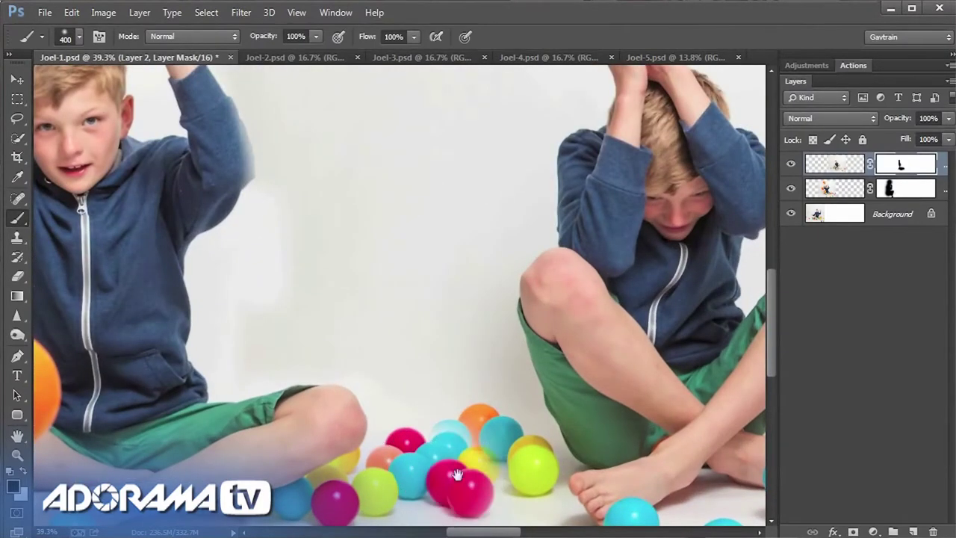
Step: Refine the third boy's layer mask around the coloured balls between the two boys using a 200 px black brush
{"action": "mouse_move", "coordinate": [455, 434]}
{"action": "left_mouse_down"}
{"action": "mouse_move", "coordinate": [448, 364]}
{"action": "mouse_move", "coordinate": [454, 372]}
{"action": "mouse_move", "coordinate": [487, 363]}
{"action": "mouse_move", "coordinate": [495, 412]}
{"action": "mouse_move", "coordinate": [475, 419]}
{"action": "left_mouse_up"}
{"action": "key", "text": "bracketleft"}
{"action": "key", "text": "bracketleft"}
{"action": "mouse_move", "coordinate": [526, 388]}
{"action": "left_mouse_down"}
{"action": "mouse_move", "coordinate": [495, 351]}
{"action": "mouse_move", "coordinate": [528, 398]}
{"action": "left_mouse_up"}
{"action": "mouse_move", "coordinate": [527, 441]}
{"action": "left_mouse_down"}
{"action": "mouse_move", "coordinate": [548, 449]}
{"action": "mouse_move", "coordinate": [542, 461]}
{"action": "left_mouse_up"}
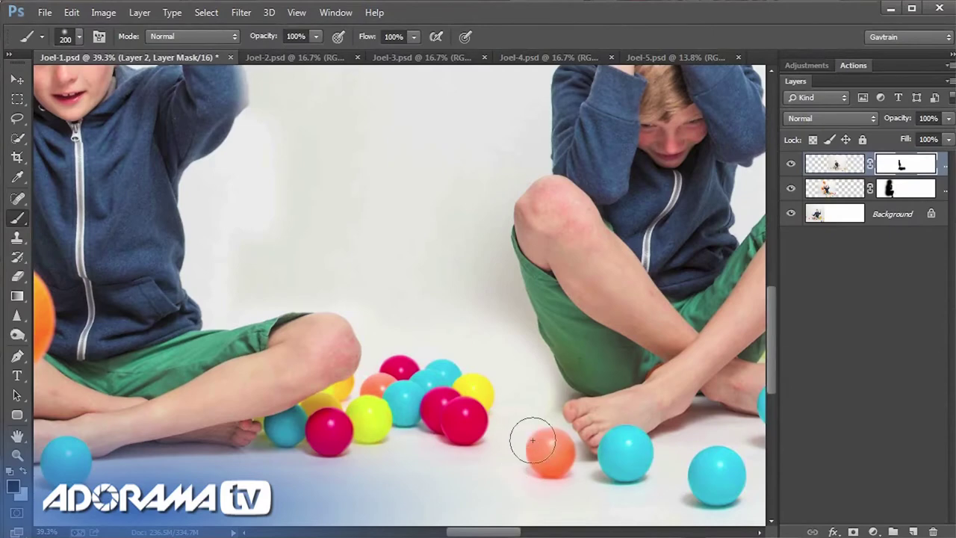
Step: Paint black on the third boy's layer mask to blend the backdrop edge beside and above the second boy's raised hand
{"action": "scroll", "coordinate": [431, 235], "scroll_direction": "down", "scroll_amount": 2}
{"action": "scroll", "coordinate": [399, 303], "scroll_direction": "up", "scroll_amount": 4}
{"action": "mouse_move", "coordinate": [281, 211]}
{"action": "left_mouse_down"}
{"action": "mouse_move", "coordinate": [260, 130]}
{"action": "mouse_move", "coordinate": [273, 235]}
{"action": "left_mouse_up"}
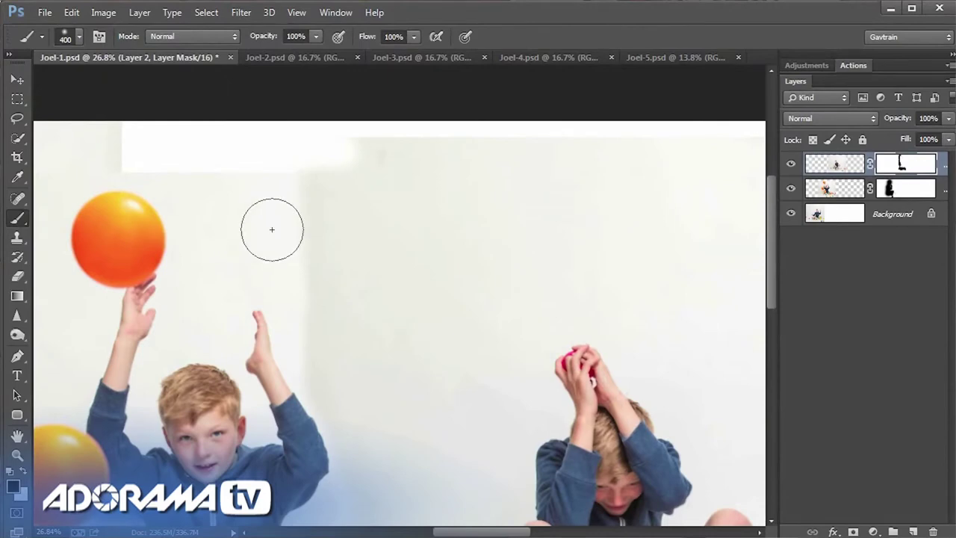
{"action": "scroll", "coordinate": [288, 243], "scroll_direction": "down", "scroll_amount": 2}
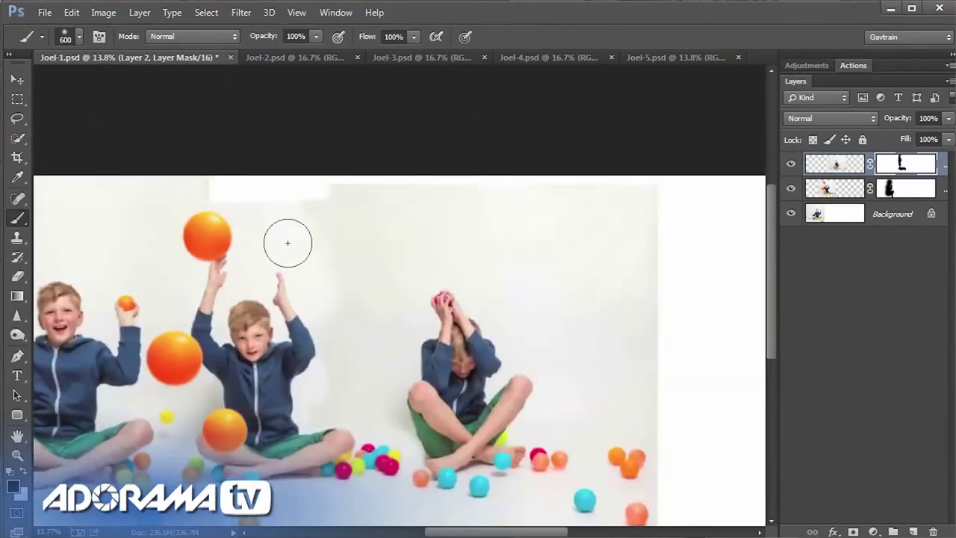
{"action": "scroll", "coordinate": [288, 243], "scroll_direction": "down", "scroll_amount": 2}
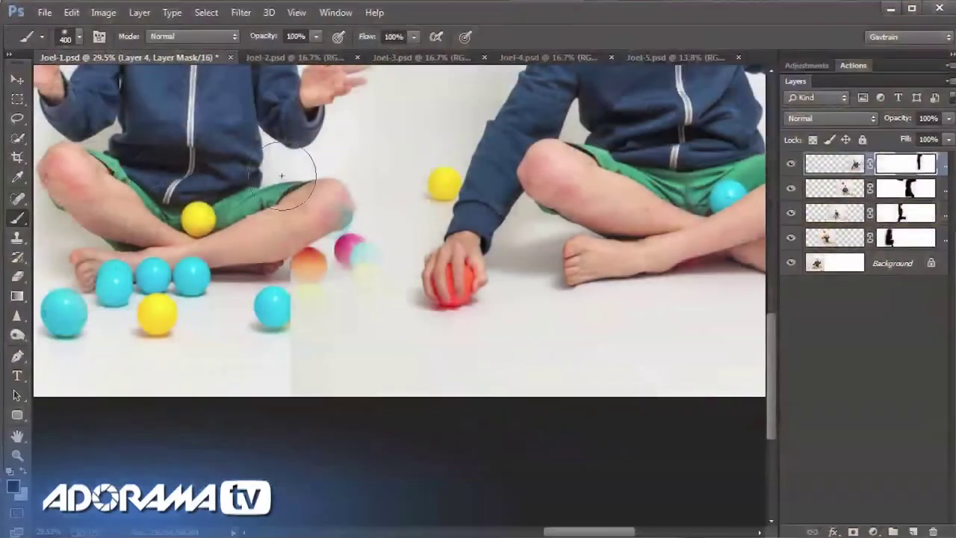
Step: Paint black on the Layer 4 mask to reveal the fourth boy's knee and nearby balls, finishing the blue ball with a 150 px brush
{"action": "mouse_move", "coordinate": [309, 207]}
{"action": "left_mouse_down"}
{"action": "mouse_move", "coordinate": [271, 222]}
{"action": "mouse_move", "coordinate": [301, 247]}
{"action": "mouse_move", "coordinate": [331, 208]}
{"action": "mouse_move", "coordinate": [352, 269]}
{"action": "mouse_move", "coordinate": [320, 304]}
{"action": "left_mouse_up"}
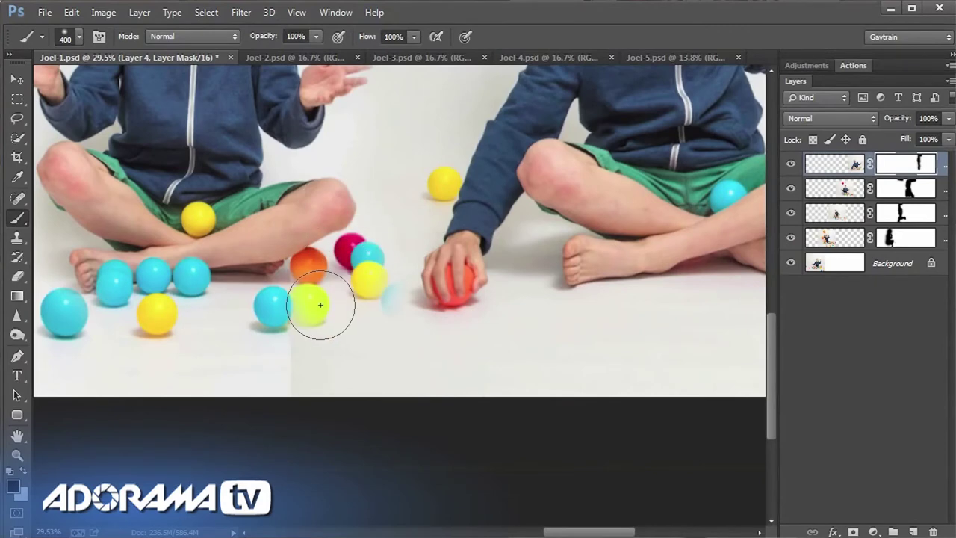
{"action": "left_click_drag", "start_coordinate": [303, 347], "coordinate": [371, 299]}
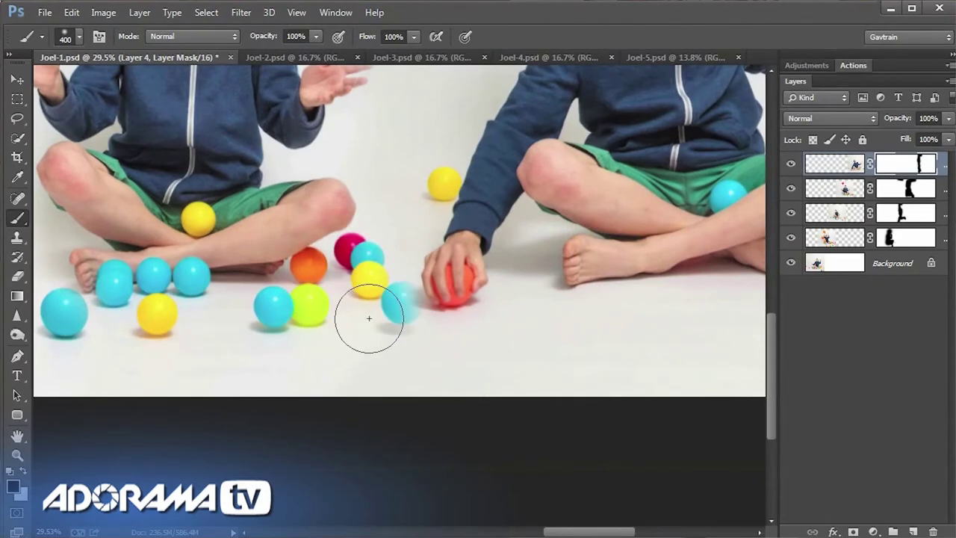
{"action": "key", "text": "bracketleft"}
{"action": "key", "text": "bracketleft"}
{"action": "key", "text": "bracketleft"}
{"action": "key", "text": "bracketleft"}
{"action": "left_click_drag", "start_coordinate": [380, 314], "coordinate": [395, 299]}
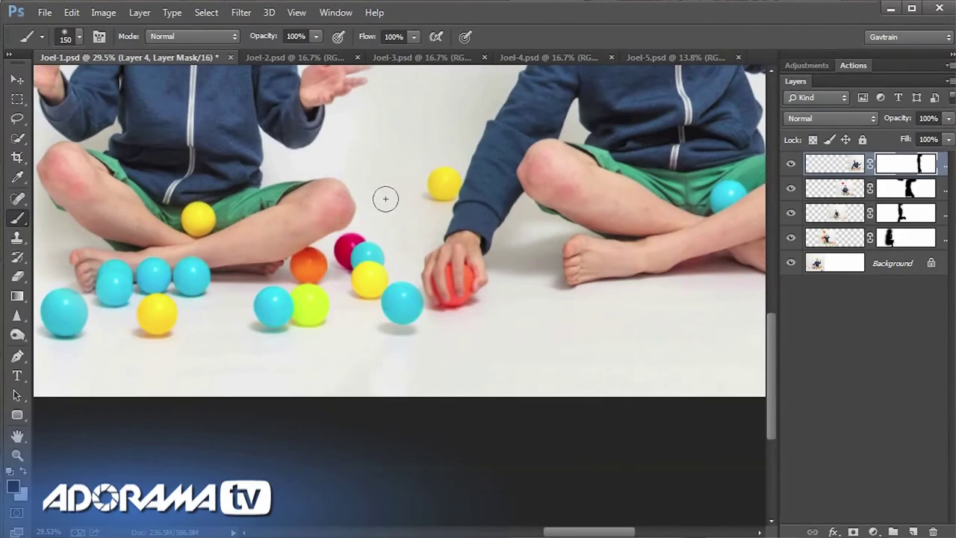
Step: Crop the composite tightly around the five boys, trimming the white strip above them and the excess backdrop at both ends
{"action": "left_click_drag", "start_coordinate": [391, 162], "coordinate": [344, 225]}
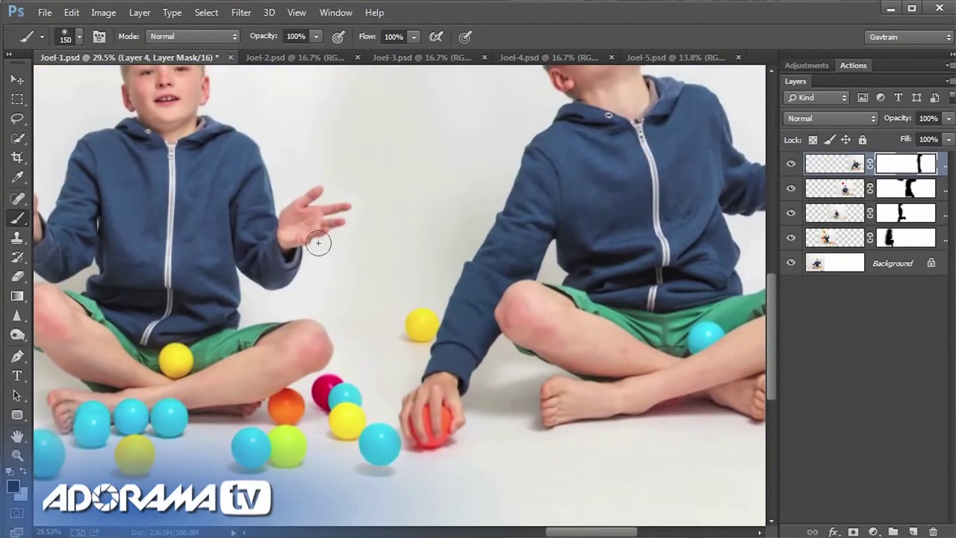
{"action": "left_click_drag", "start_coordinate": [350, 187], "coordinate": [319, 481]}
{"action": "scroll", "coordinate": [308, 236], "scroll_direction": "down", "scroll_amount": 5}
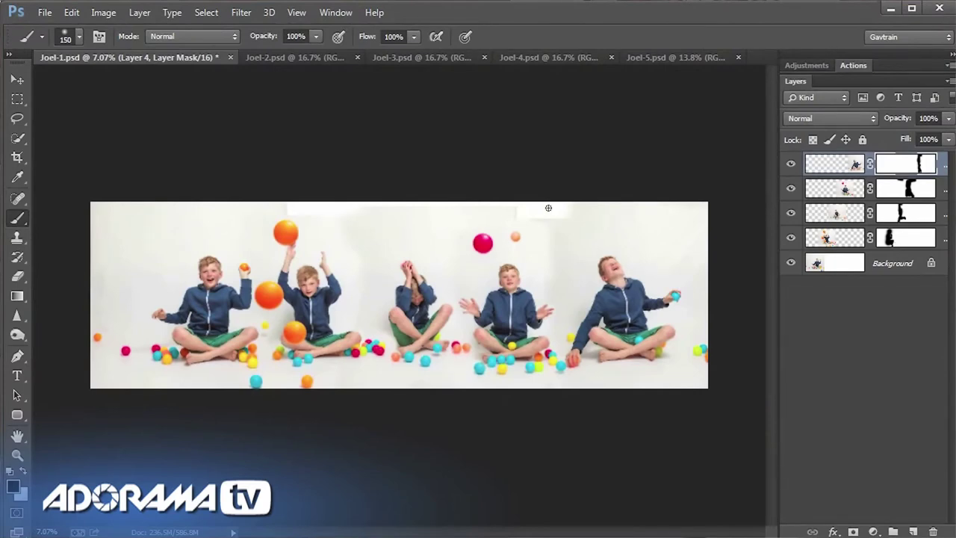
{"action": "left_click", "coordinate": [17, 156]}
{"action": "left_click_drag", "start_coordinate": [95, 293], "coordinate": [119, 293]}
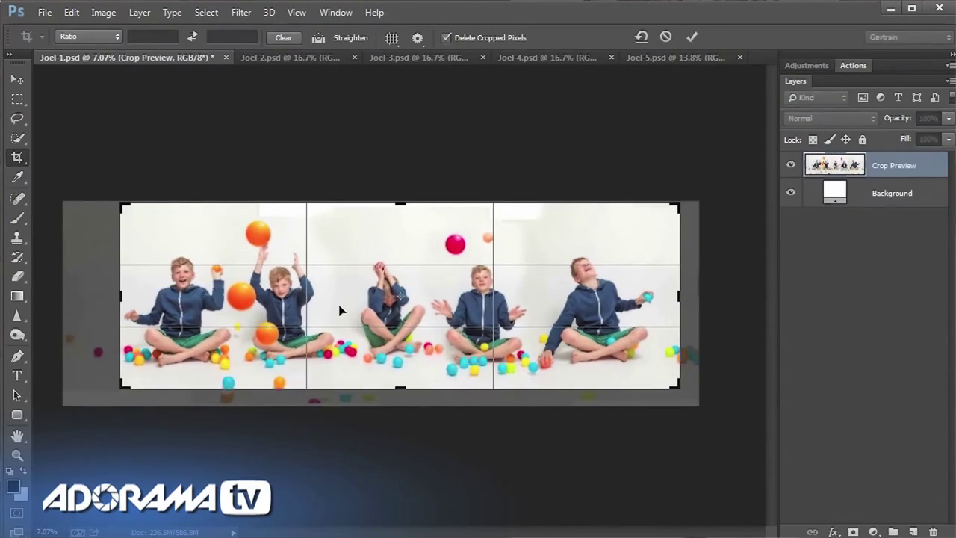
{"action": "left_click_drag", "start_coordinate": [679, 296], "coordinate": [670, 294]}
{"action": "left_click_drag", "start_coordinate": [398, 202], "coordinate": [400, 208]}
{"action": "left_click", "coordinate": [692, 37]}
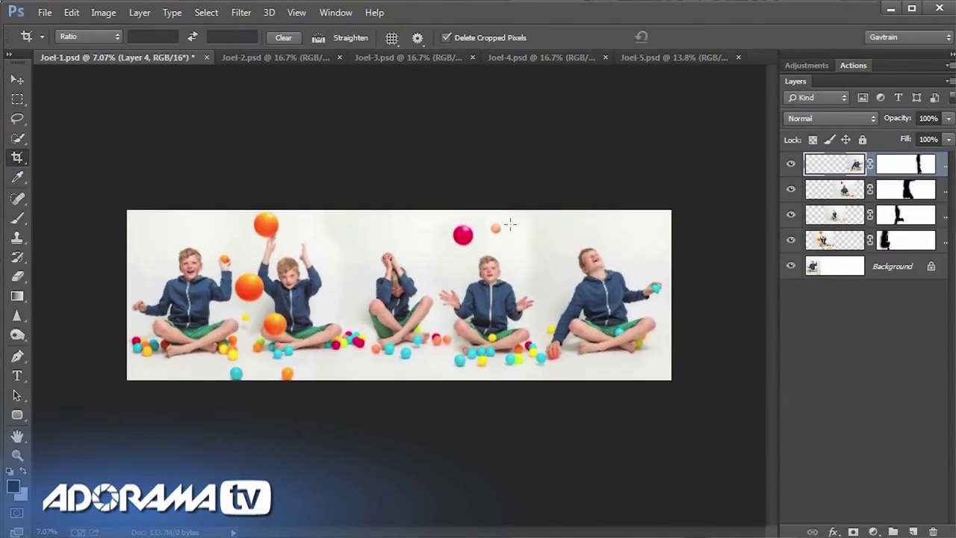
{"action": "key", "text": "ctrl+0"}
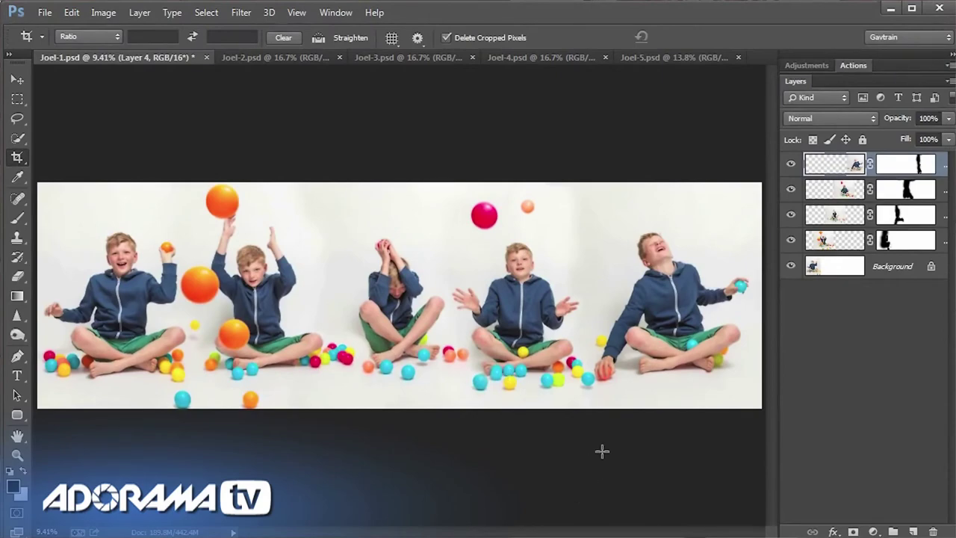